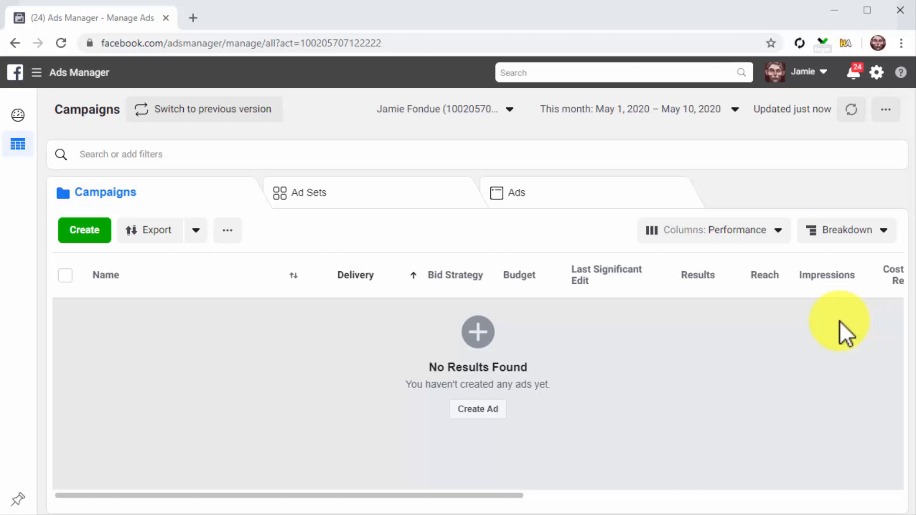
- Start a new catalog from the Catalogs assets and choose the E-commerce category with Products
left_click(69, 74)
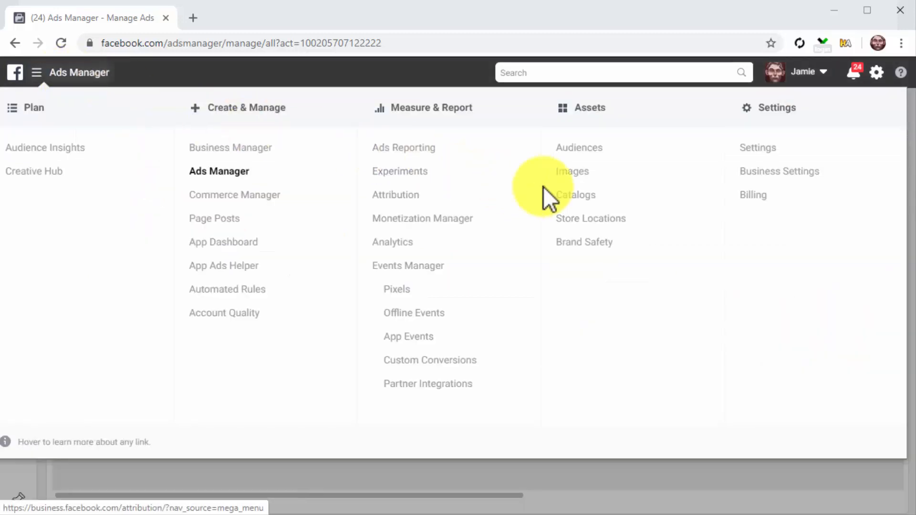
left_click(575, 192)
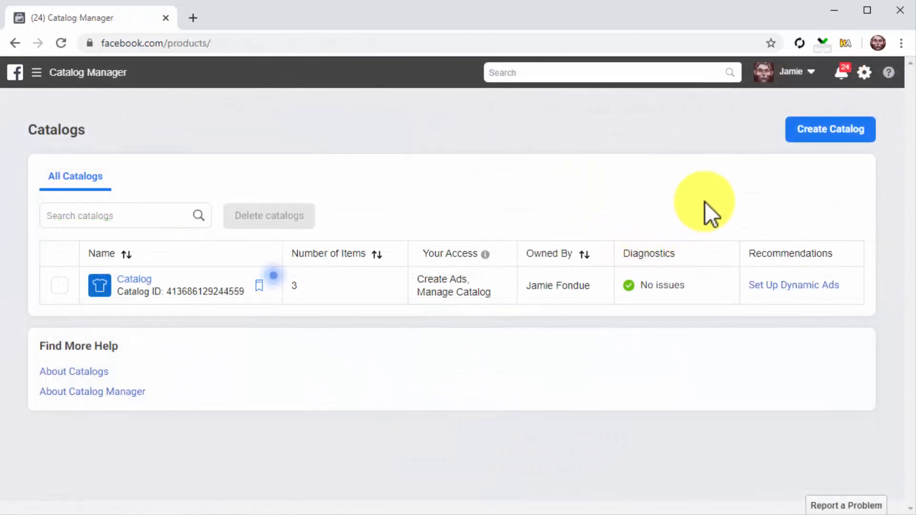
left_click(827, 136)
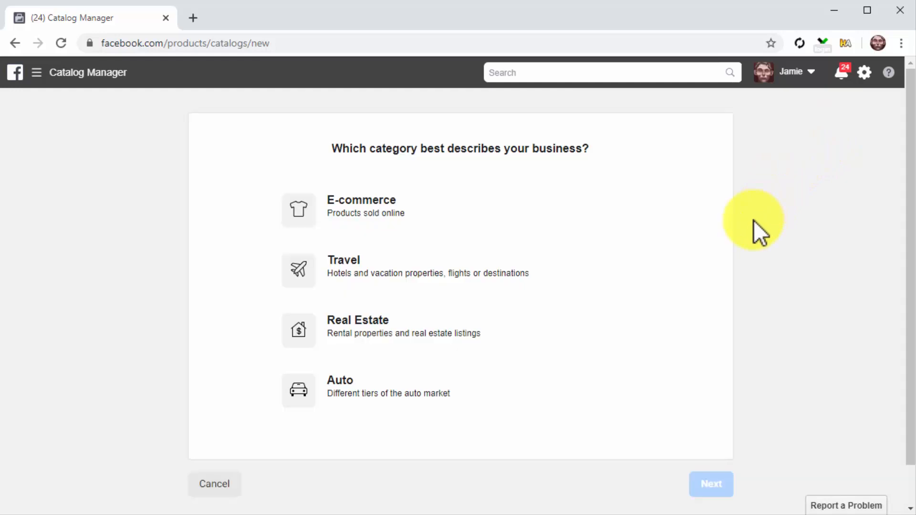
left_click(503, 218)
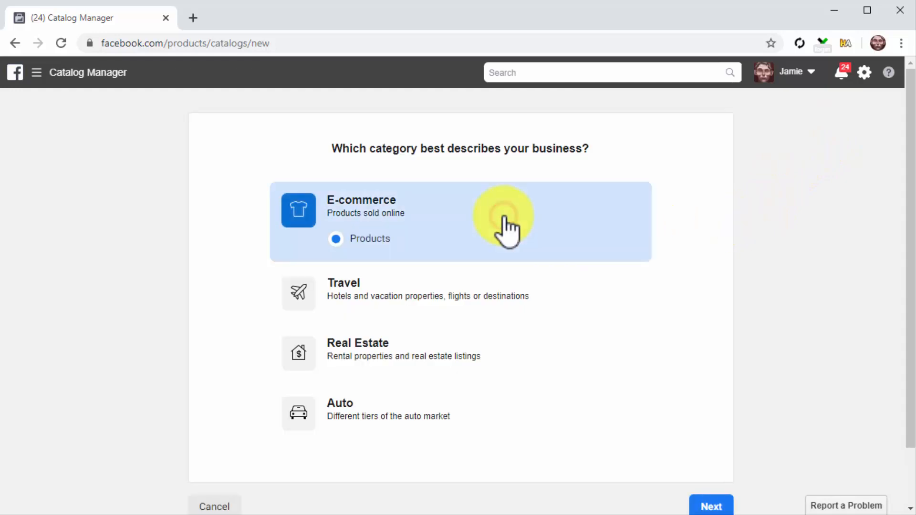
left_click(711, 505)
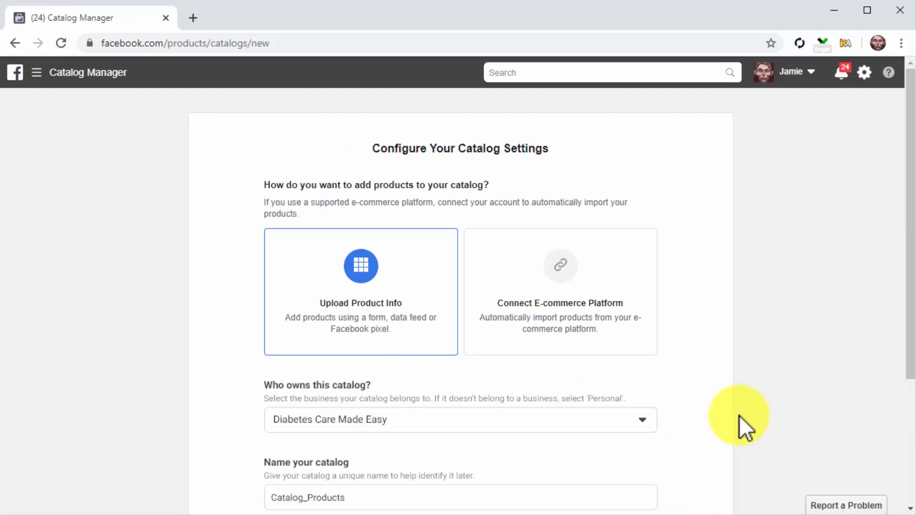
- Choose Upload Product Info as the way to add products and set the catalog owner to Personal
left_click(413, 336)
scroll(705, 364, "down", 1)
scroll(705, 365, "down", 3)
left_click(650, 276)
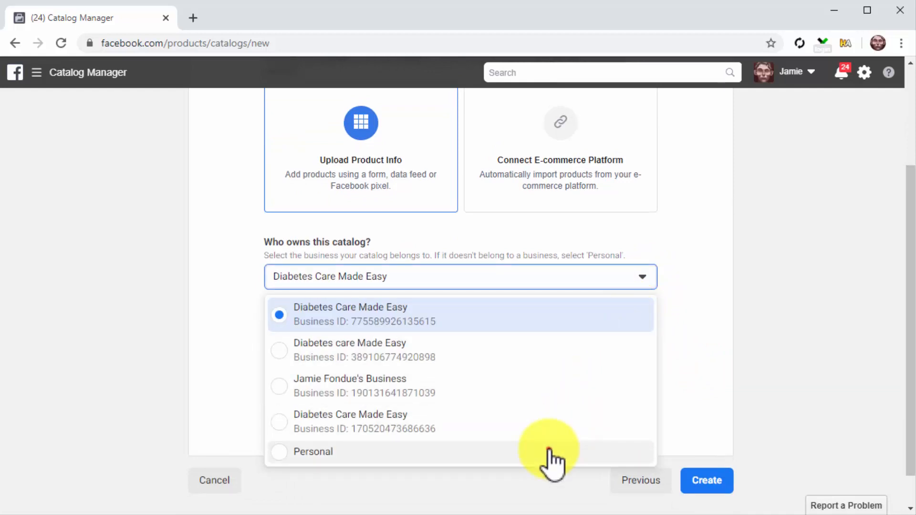
left_click(548, 451)
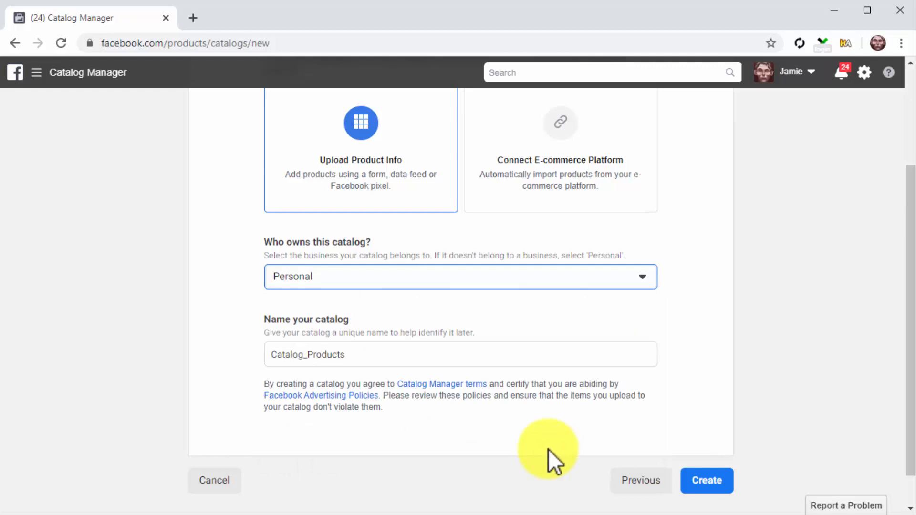
- Name the catalog Product Catalog and create it
left_click(517, 358)
key("BackSpace")
key("BackSpace")
key("BackSpace")
key("BackSpace")
key("BackSpace")
key("BackSpace")
key("BackSpace")
key("BackSpace")
key("BackSpace")
key("BackSpace")
key("BackSpace")
key("BackSpace")
key("BackSpace")
key("BackSpace")
key("BackSpace")
key("BackSpace")
type("Product Catalog")
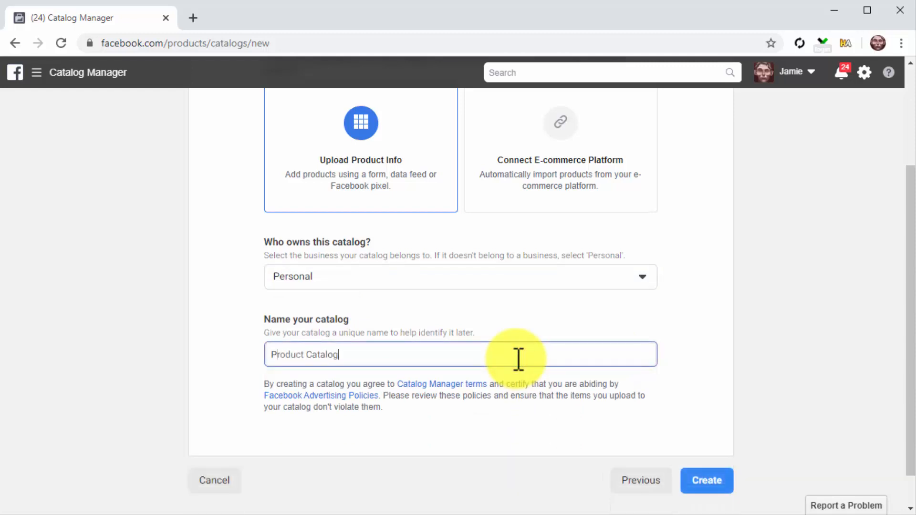
left_click(713, 479)
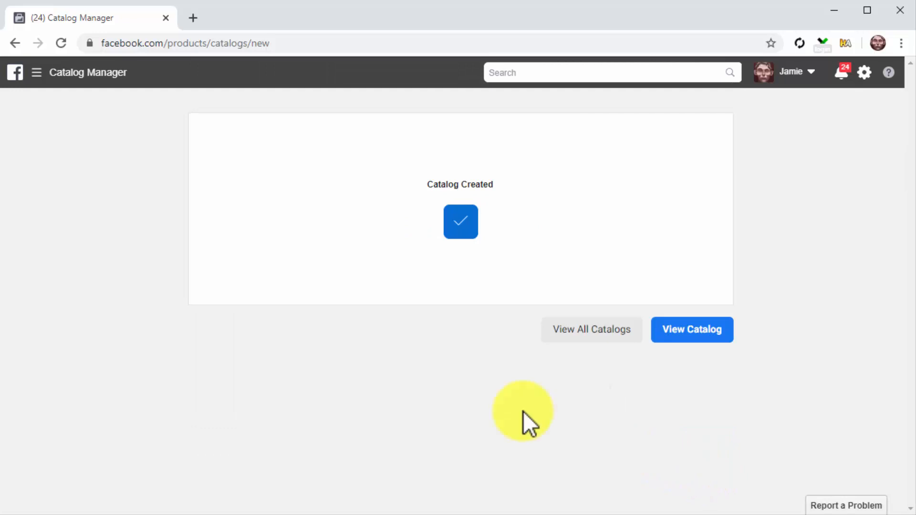
- Open Product Catalog from the list of all catalogs and choose to add its products manually
left_click(98, 78)
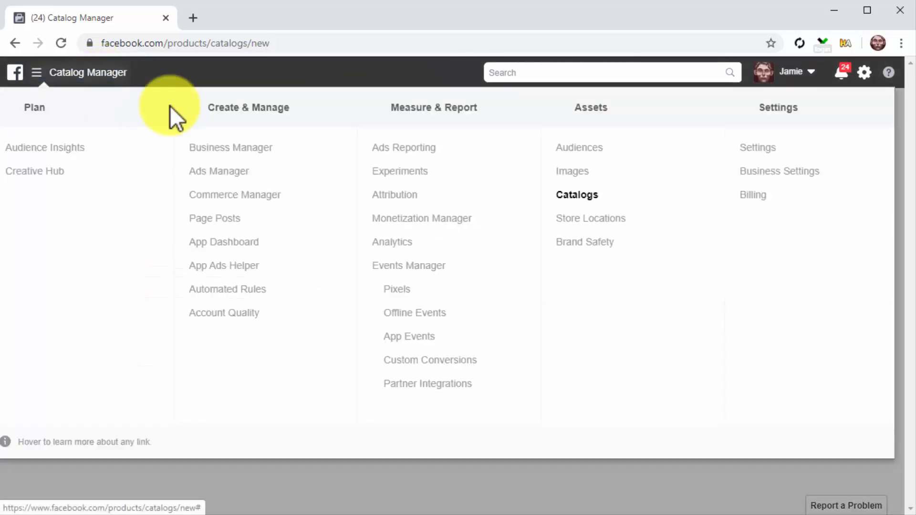
left_click(574, 196)
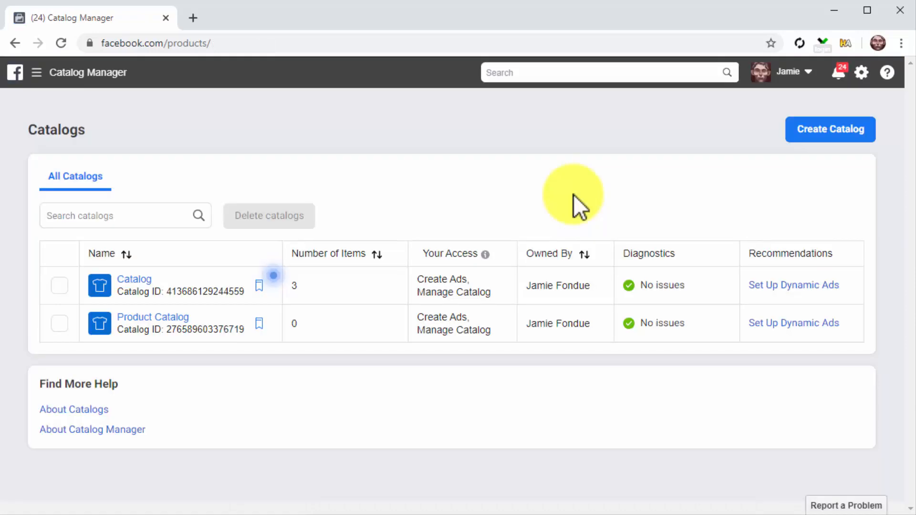
left_click(183, 319)
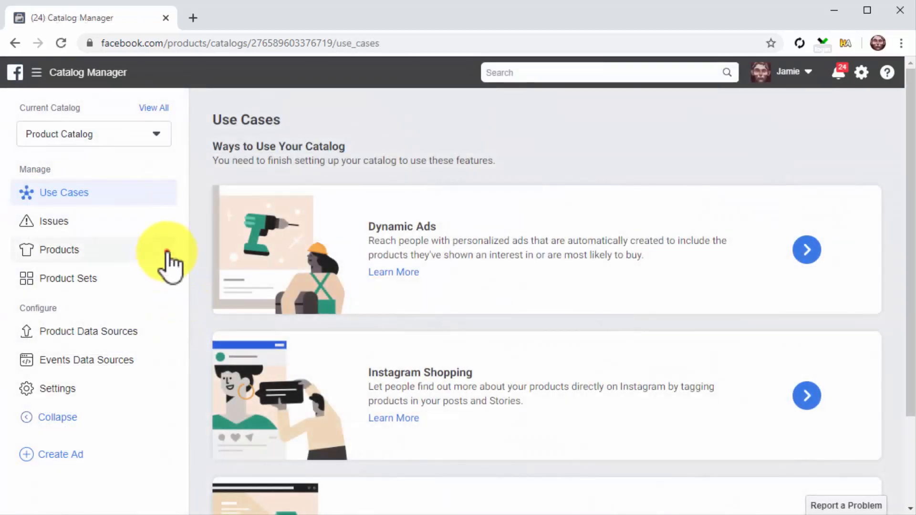
left_click(166, 253)
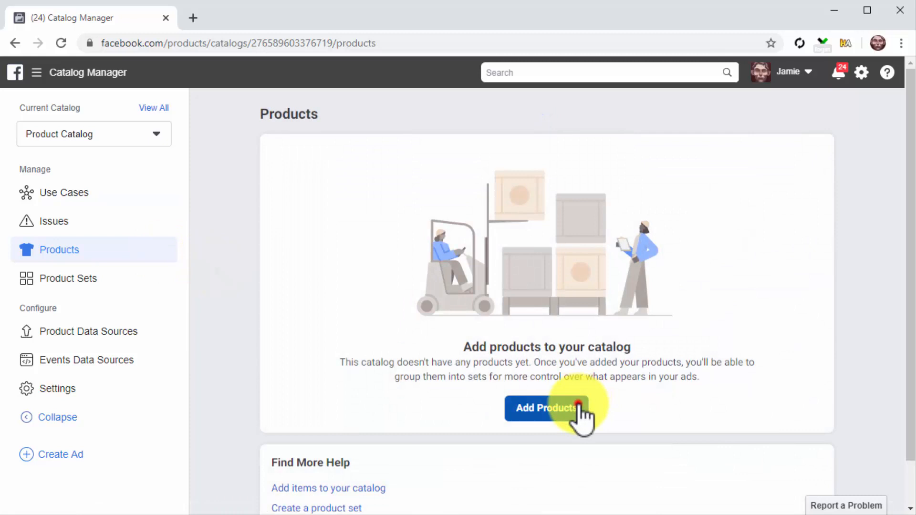
left_click(577, 413)
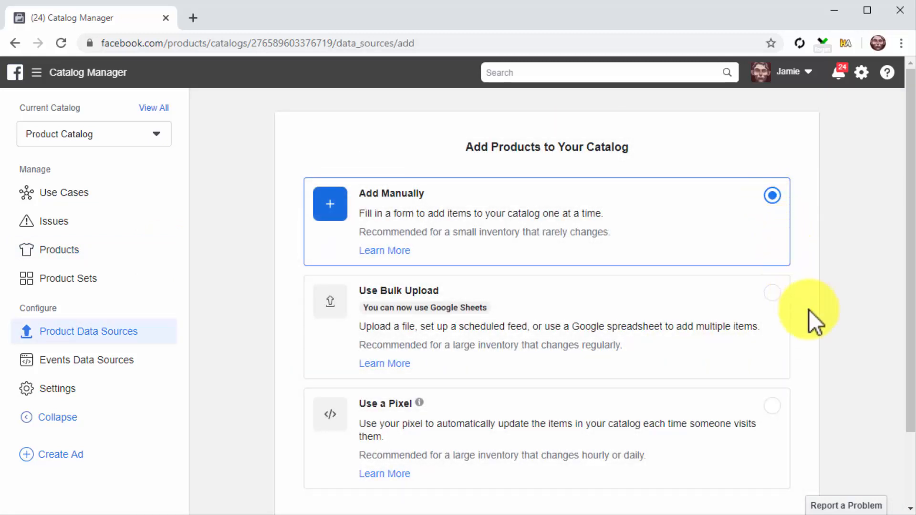
scroll(811, 319, "down", 2)
left_click(810, 462)
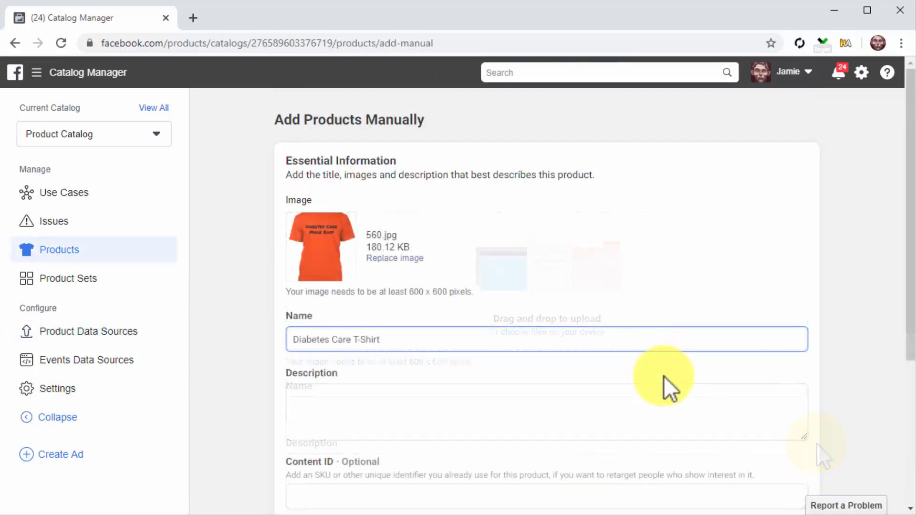
- Add the Diabetes Care T-Shirt with its official T-Shirt and free-shipping description, the link diabetescaremadeeasy.com/store/dcme-shirt and a price of 17.99 USD
left_click(662, 402)
type("The Diabetes Care Made Easy official T-Shirt  All sizes available, free domestic shipping in all orders!")
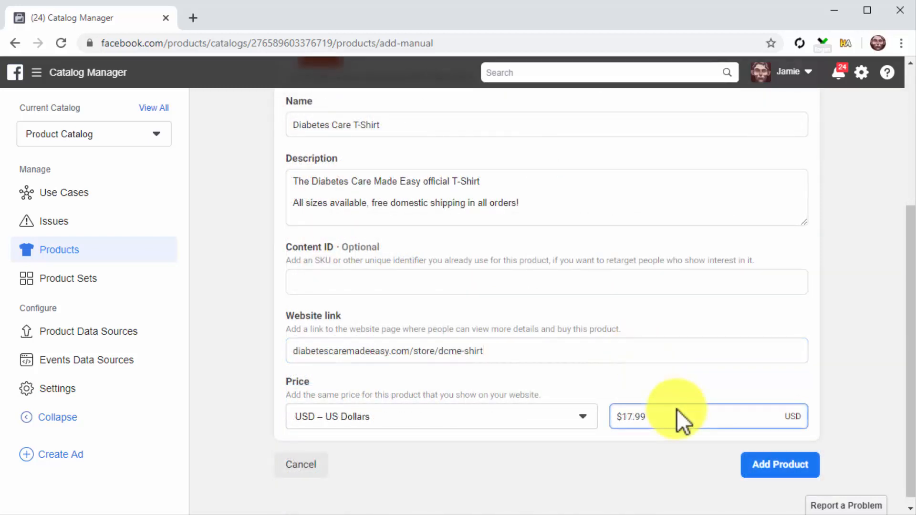
left_click(790, 461)
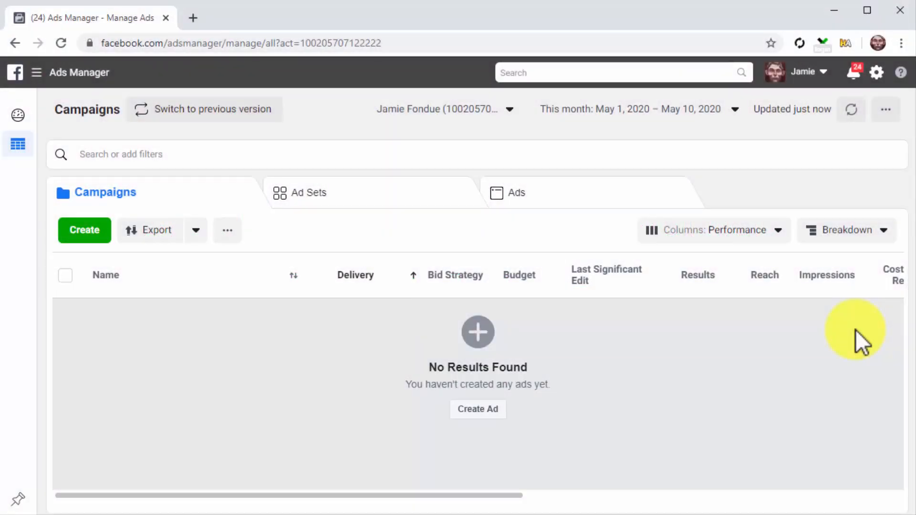
- Create a new ad campaign with the Catalog sales objective and name it Product Catalog Campaign
left_click(504, 409)
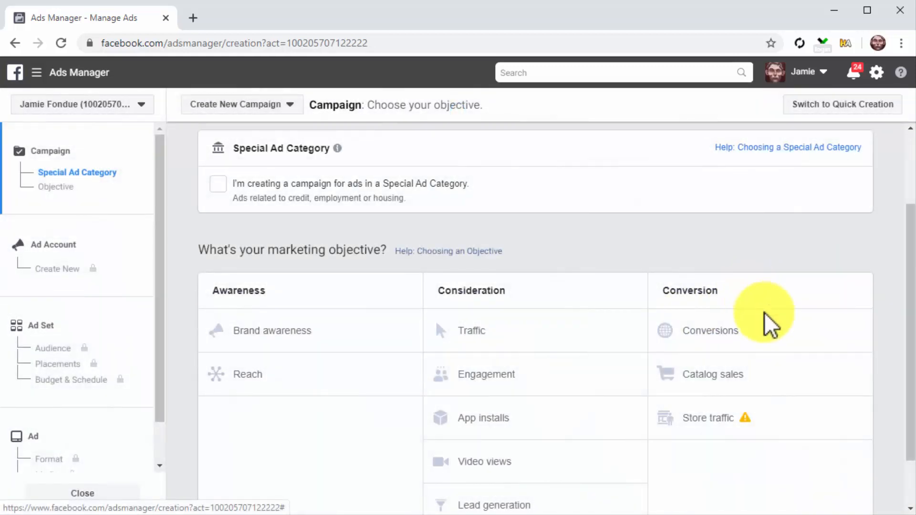
left_click(792, 378)
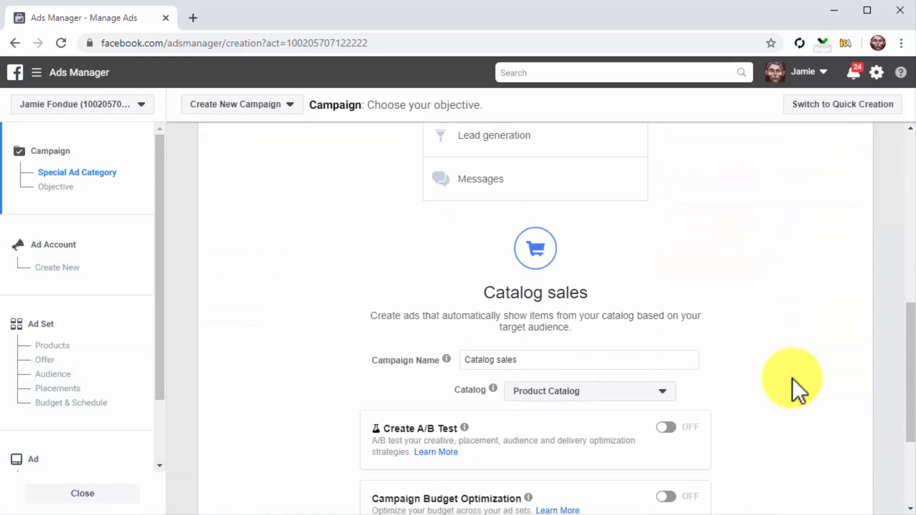
left_click(646, 363)
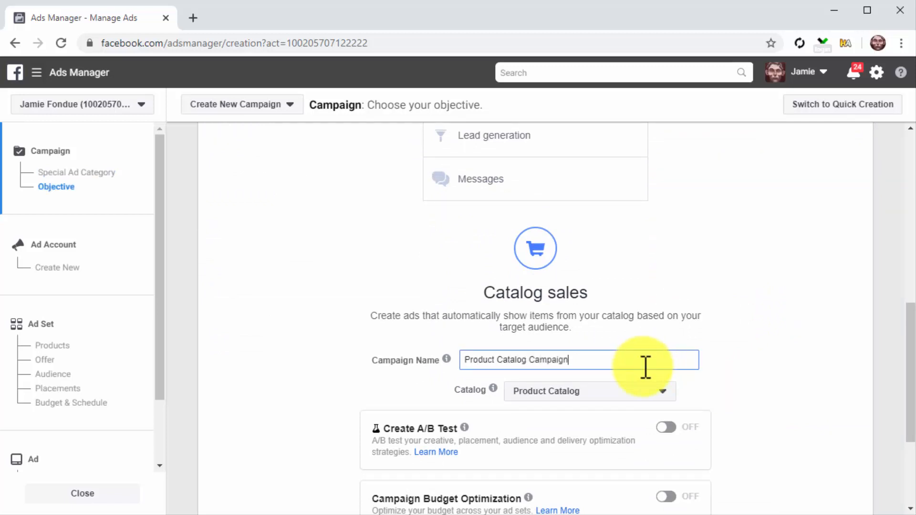
- Select the catalog named Catalog for the campaign and continue through the ad account setup to the ad set
left_click(648, 392)
left_click(639, 469)
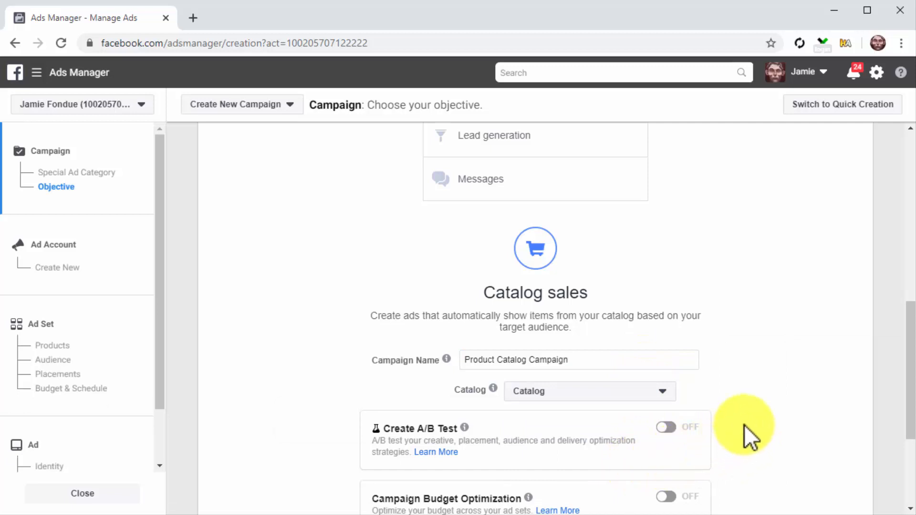
scroll(744, 427, "down", 3)
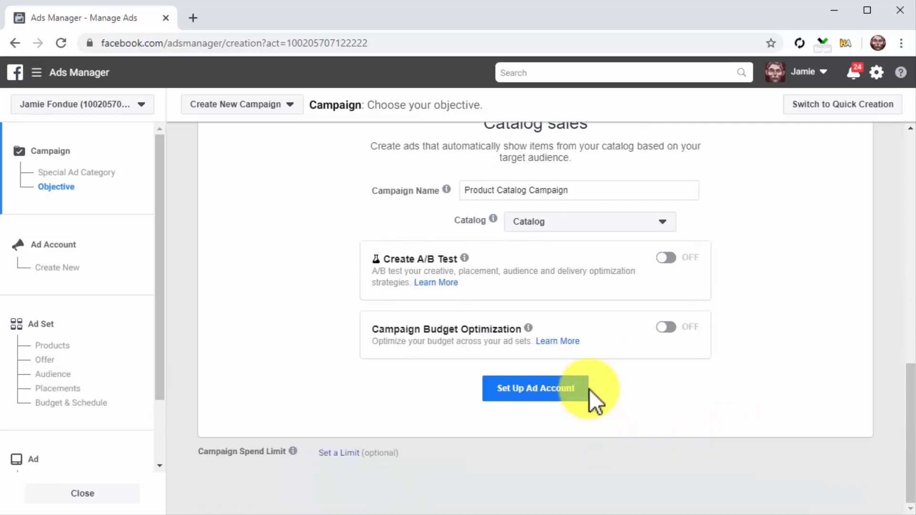
left_click(565, 392)
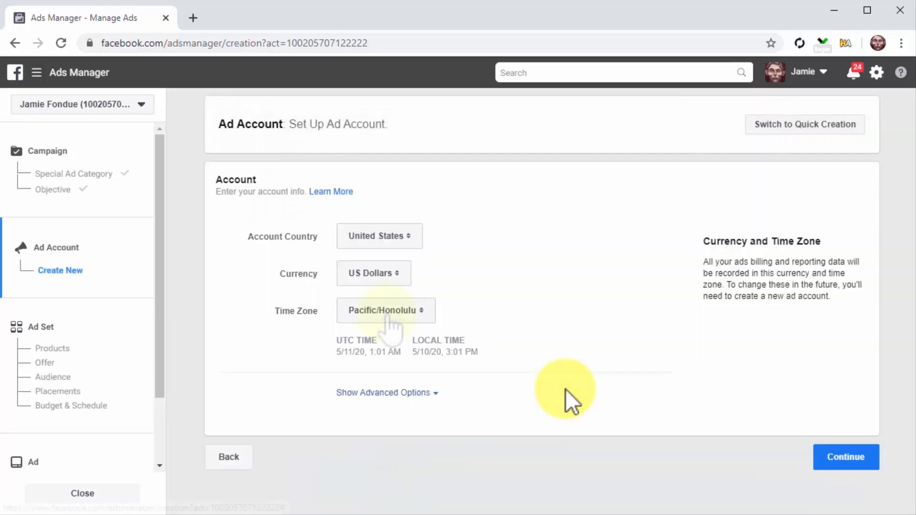
left_click(828, 455)
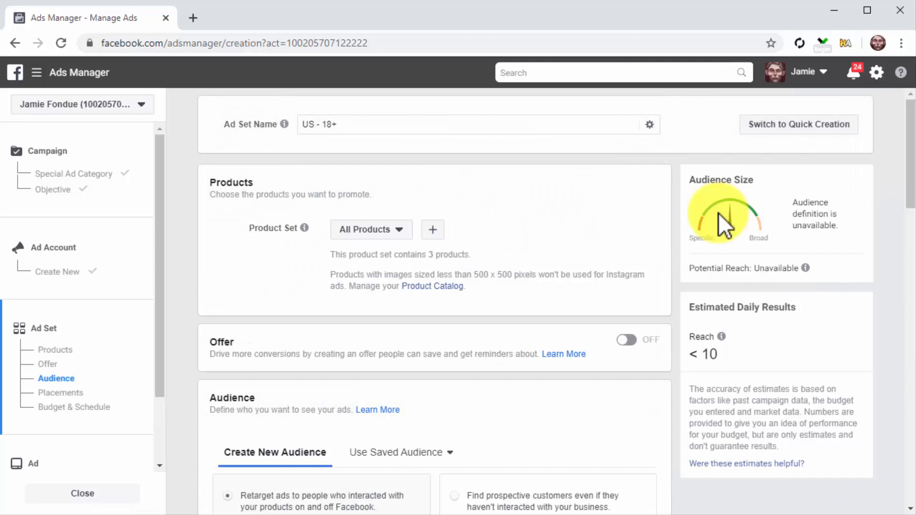
- Name the ad set Catalog Ad #1 and select All Products as its product set
left_click(495, 128)
key("BackSpace")
key("BackSpace")
key("BackSpace")
key("BackSpace")
key("BackSpace")
key("BackSpace")
key("BackSpace")
key("BackSpace")
type("Catalog Ad #1")
left_click(381, 224)
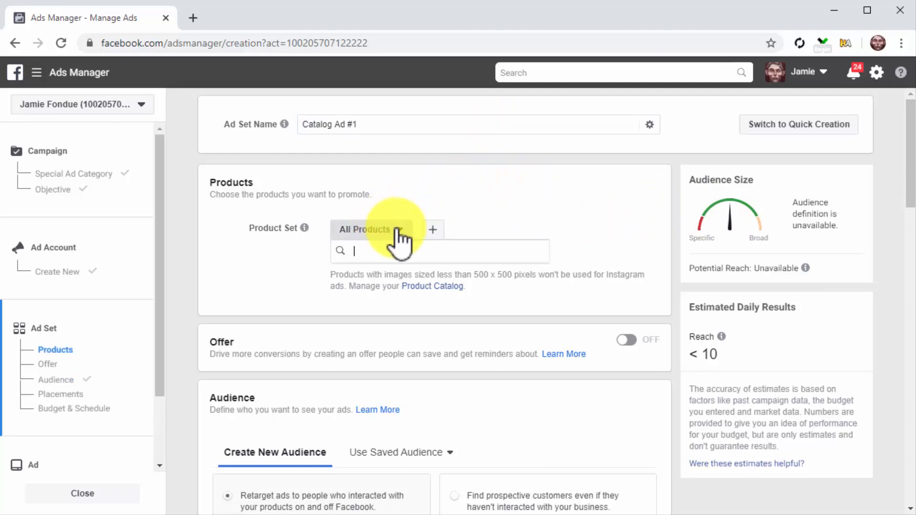
left_click(423, 272)
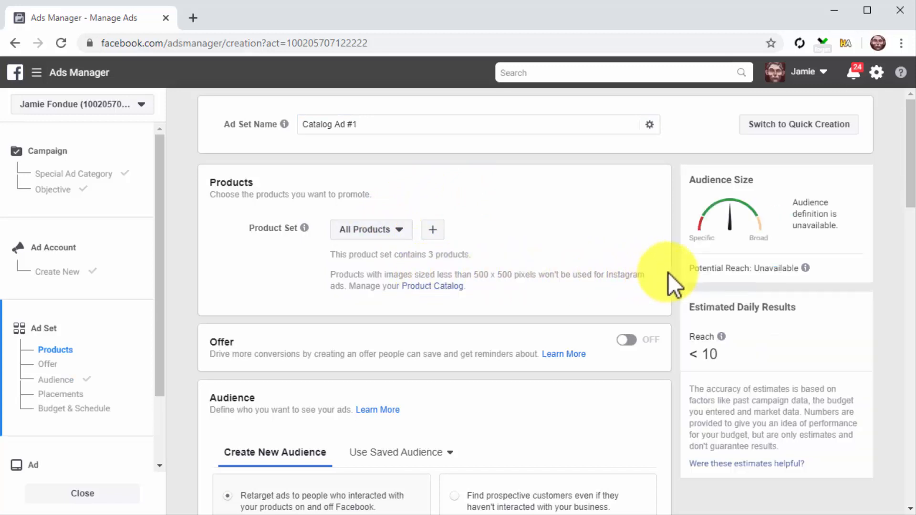
- Set the new audience to find prospective customers even if they haven't interacted with the business
scroll(668, 273, "down", 3)
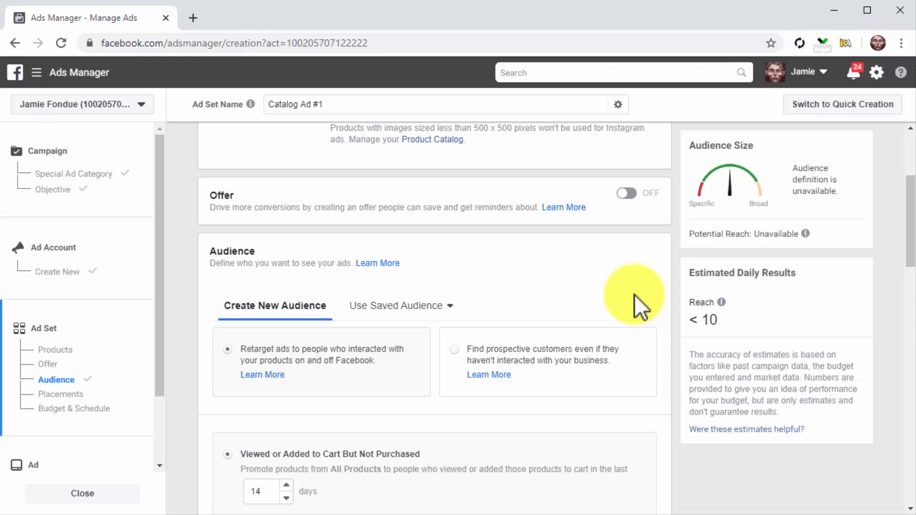
scroll(656, 315, "down", 2)
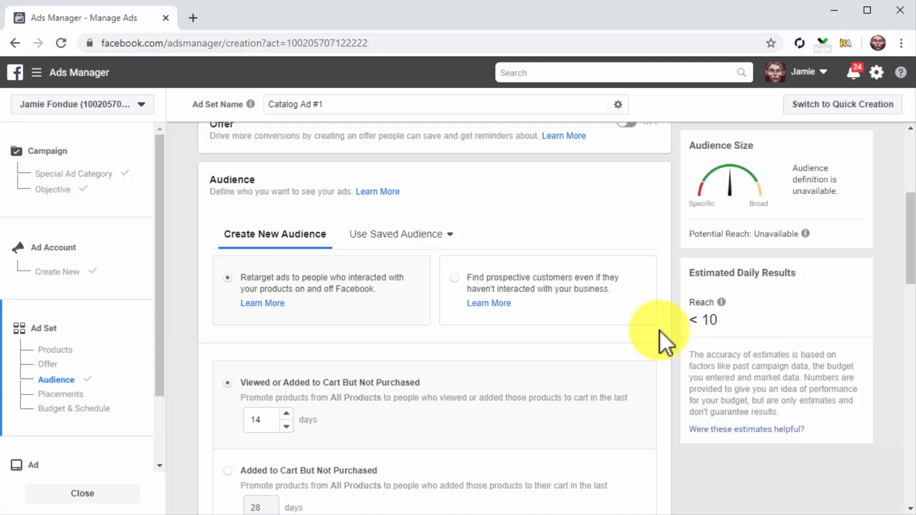
left_click(631, 293)
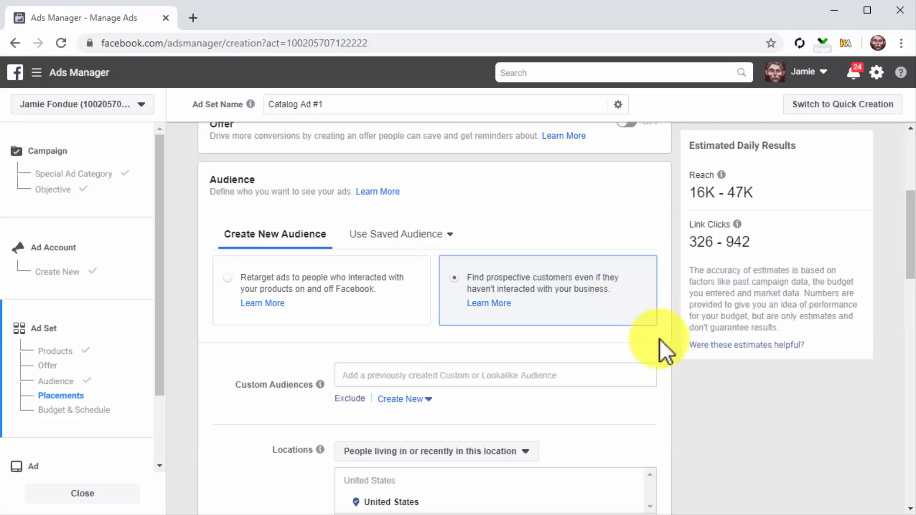
- Add Canada and Australia to the audience locations
scroll(669, 354, "down", 4)
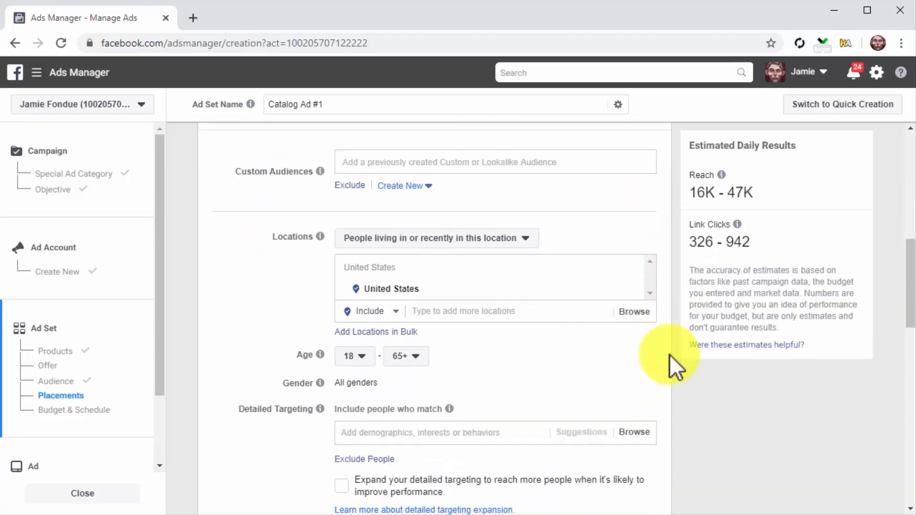
left_click(572, 318)
type("cana")
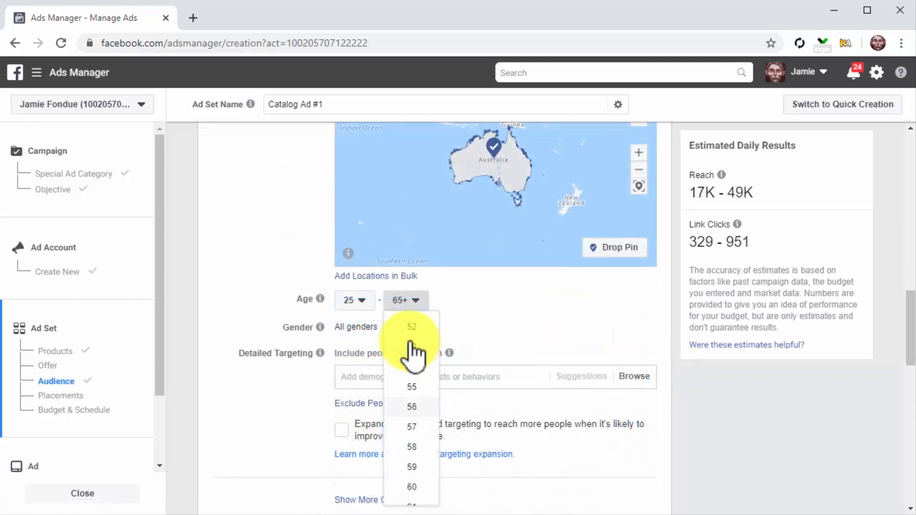
- Set the audience's age range to 25–55 and add the Healthy Life interest to the detailed targeting
scroll(410, 374, "up", 1)
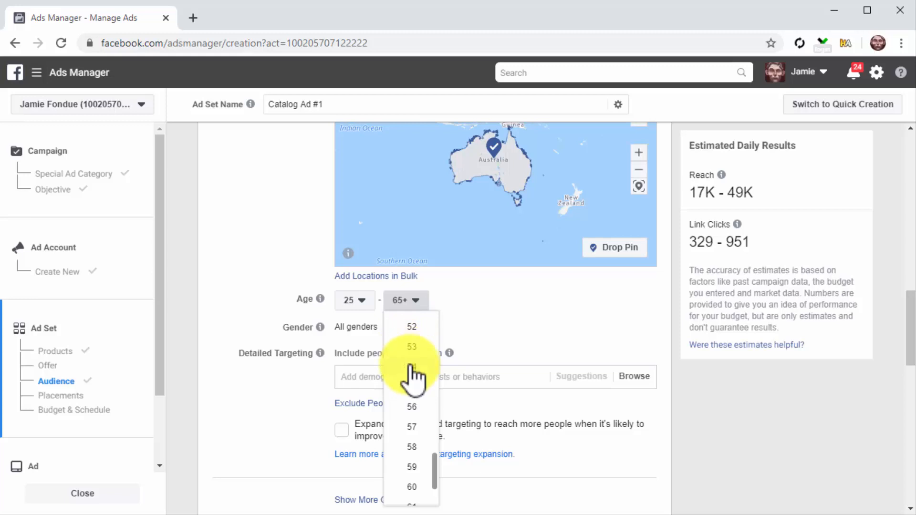
left_click(414, 387)
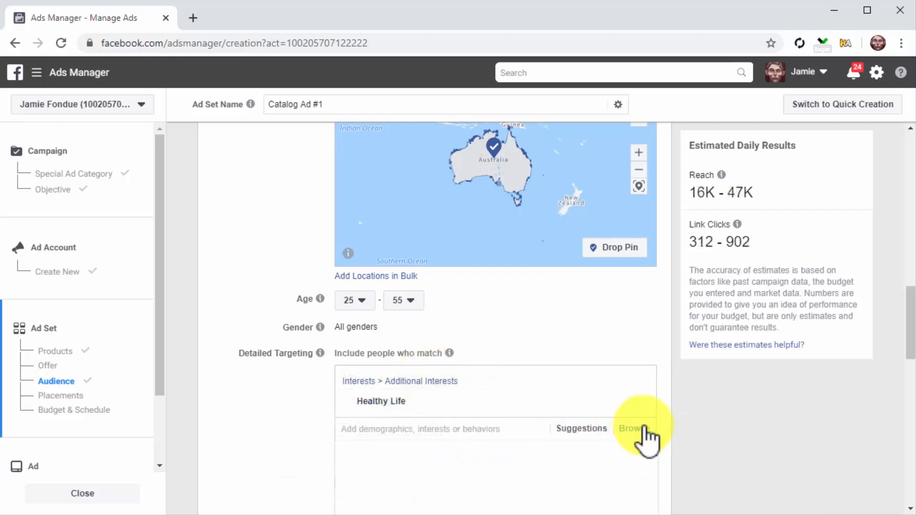
- Show more audience options and set the language to English (All)
scroll(662, 425, "down", 3)
left_click(661, 426)
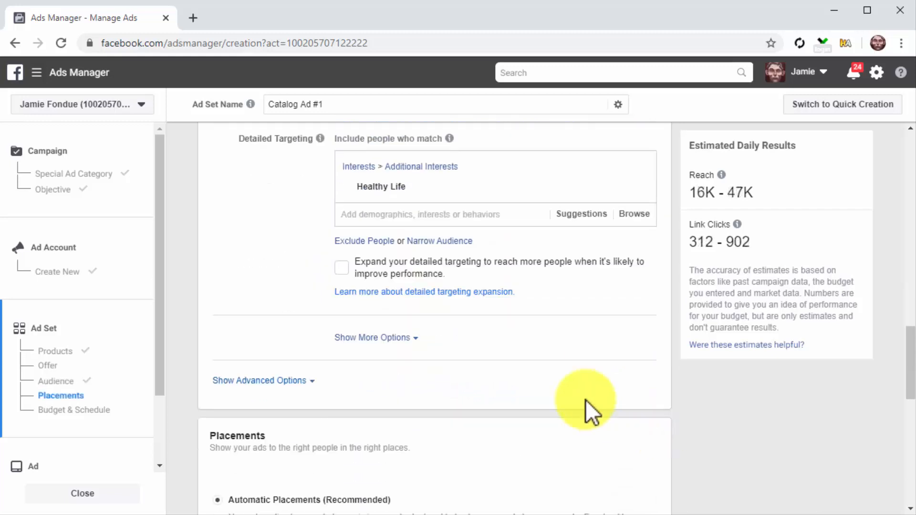
left_click(409, 342)
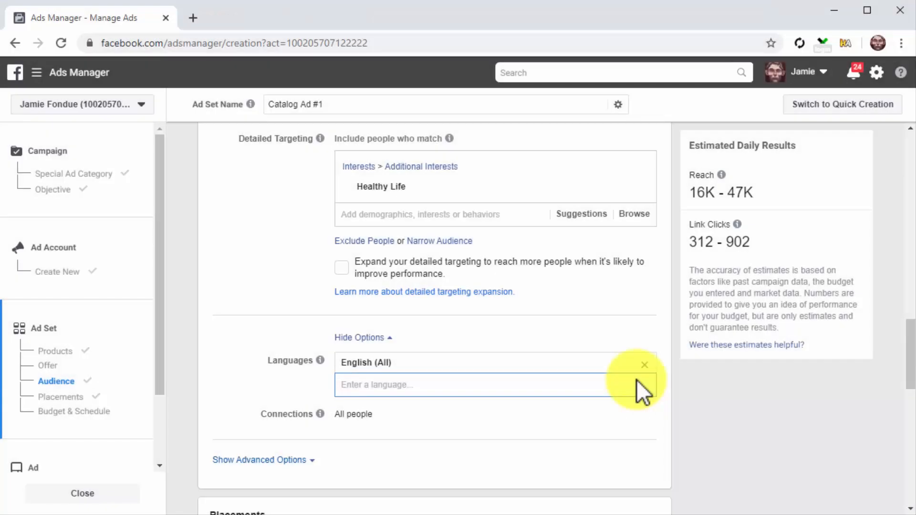
- Switch the ad set to manual placements and keep only Instagram among the platforms
scroll(649, 447, "down", 6)
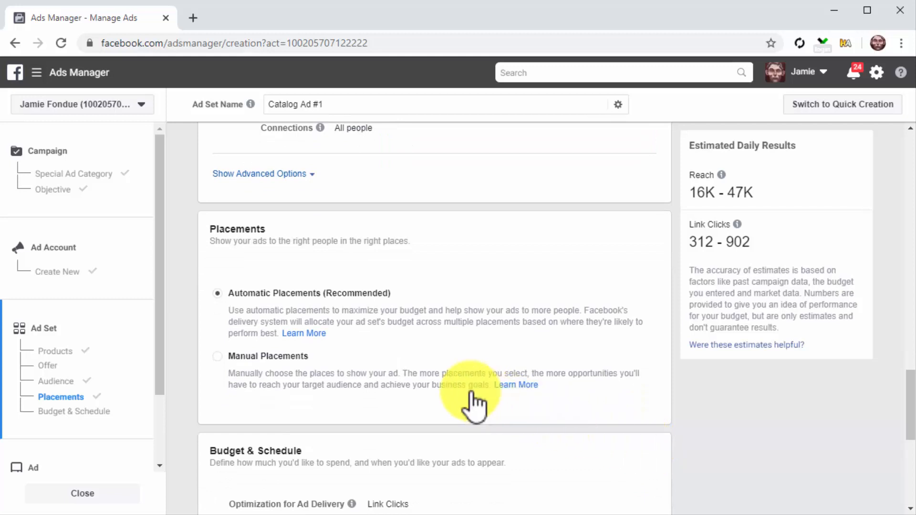
left_click(324, 400)
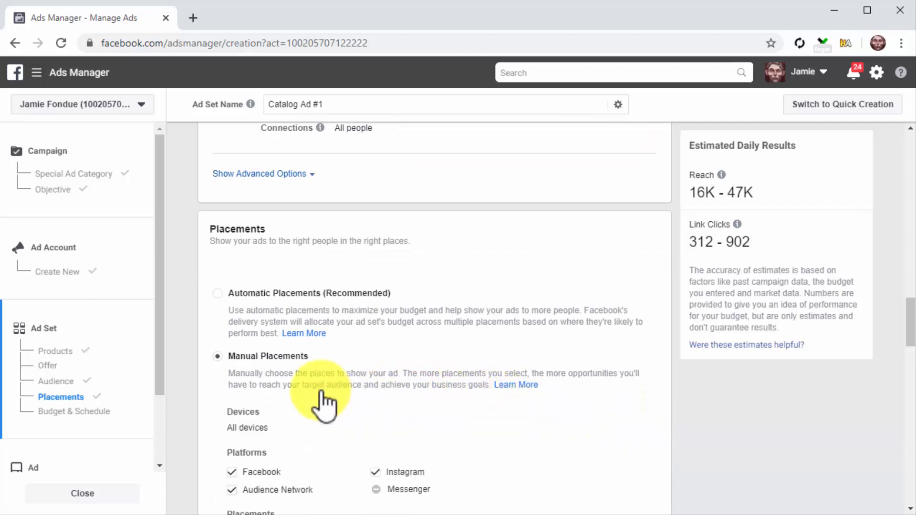
scroll(215, 426, "down", 2)
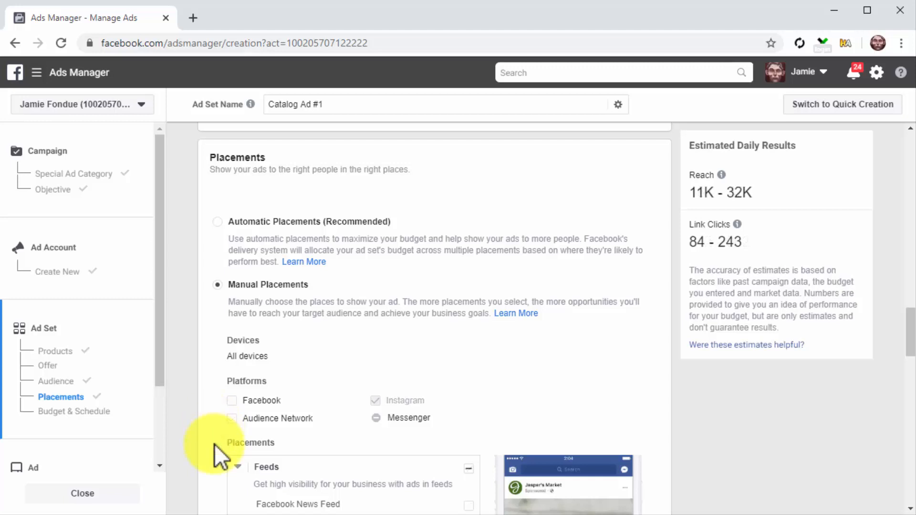
- Set a daily budget of $25.00 with the ad set running continuously starting today, and continue to the ad setup
scroll(214, 444, "down", 9)
scroll(214, 445, "down", 14)
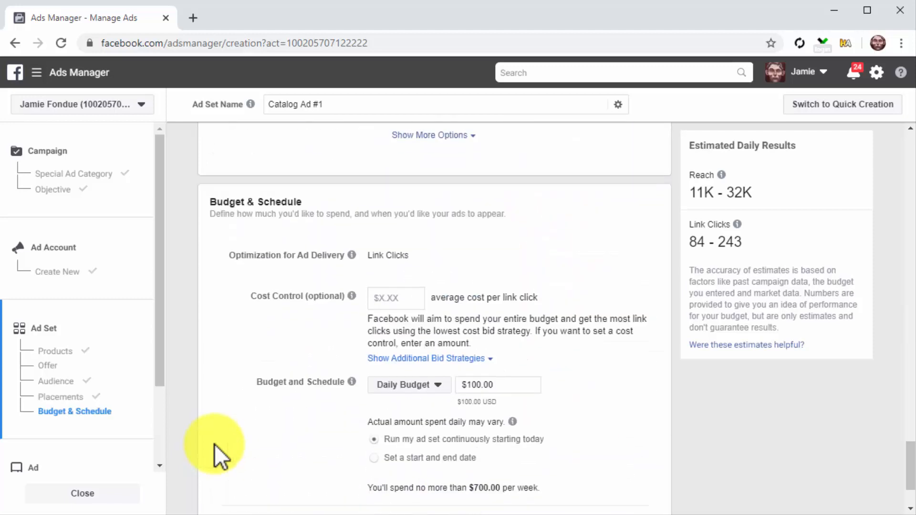
scroll(214, 444, "down", 2)
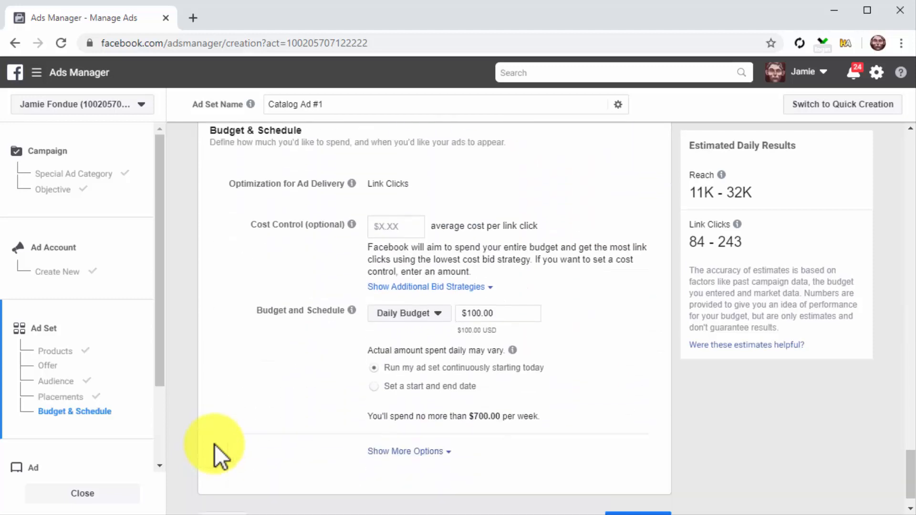
left_click(419, 319)
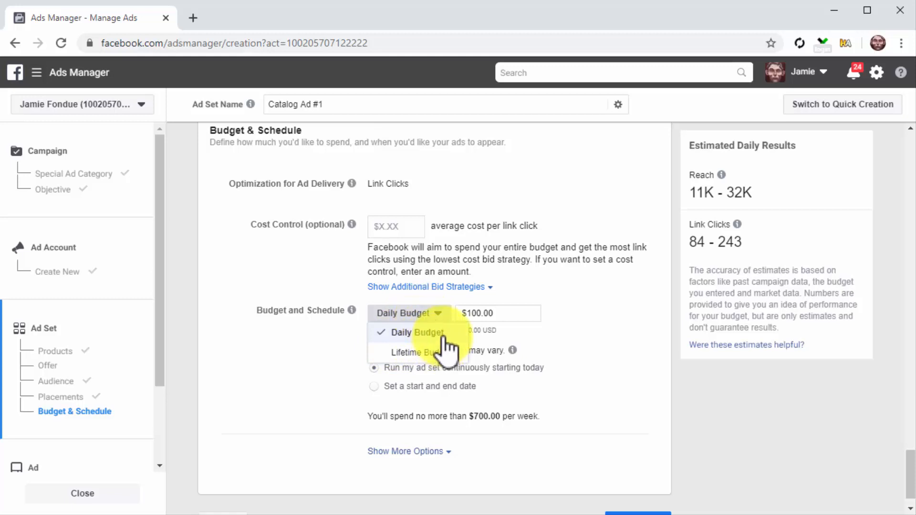
left_click(442, 334)
left_click(483, 313)
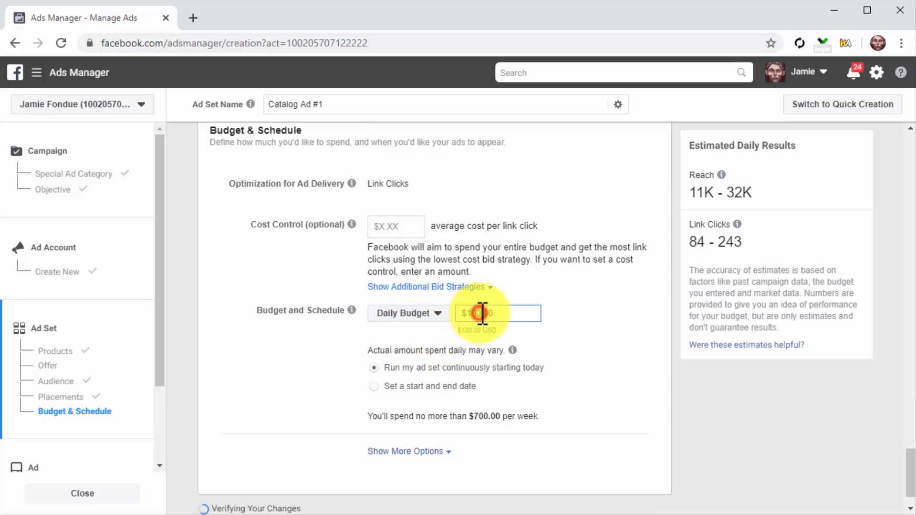
key("BackSpace")
key("BackSpace")
key("BackSpace")
type("25")
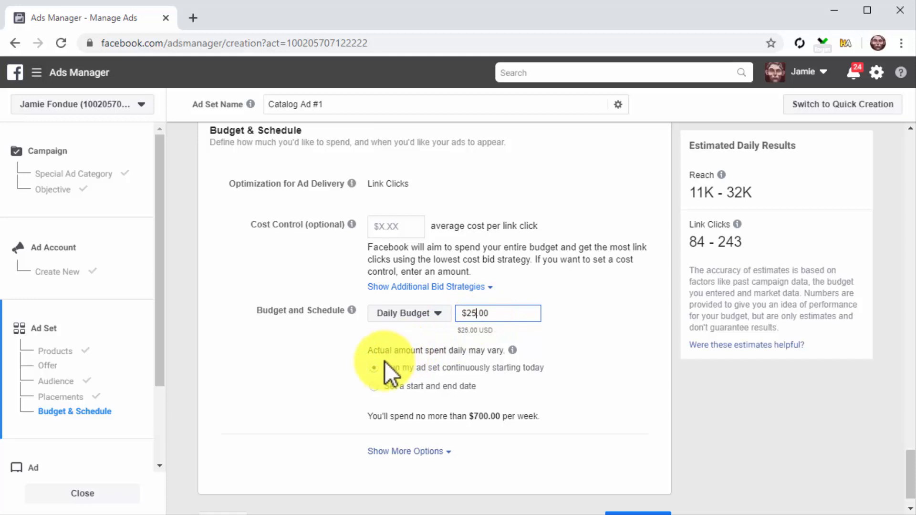
left_click(375, 367)
left_click(659, 491)
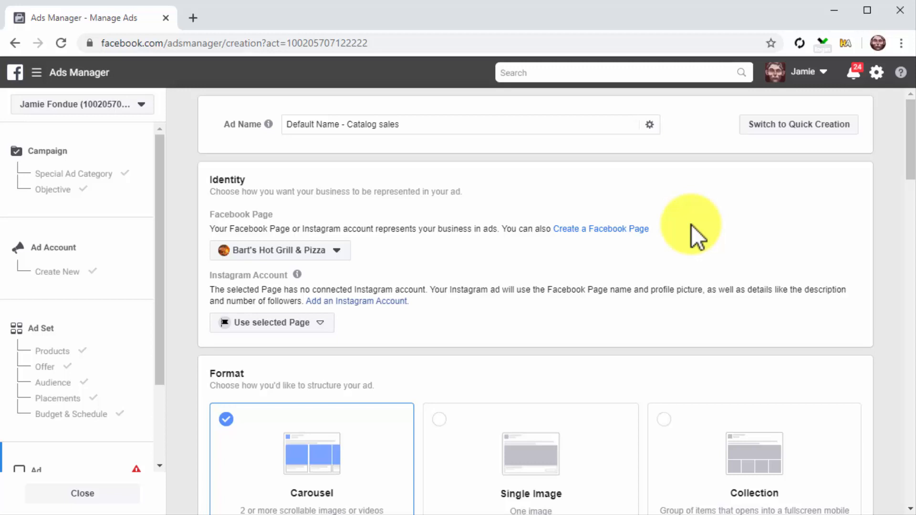
- Replace the default ad name with Catalog Ad
left_click(558, 120)
key("BackSpace")
key("BackSpace")
key("BackSpace")
key("BackSpace")
key("BackSpace")
key("BackSpace")
key("BackSpace")
key("BackSpace")
key("BackSpace")
key("BackSpace")
key("BackSpace")
key("BackSpace")
key("BackSpace")
key("BackSpace")
key("BackSpace")
key("BackSpace")
key("BackSpace")
key("BackSpace")
key("BackSpace")
key("BackSpace")
key("BackSpace")
type("Catalog Ad")
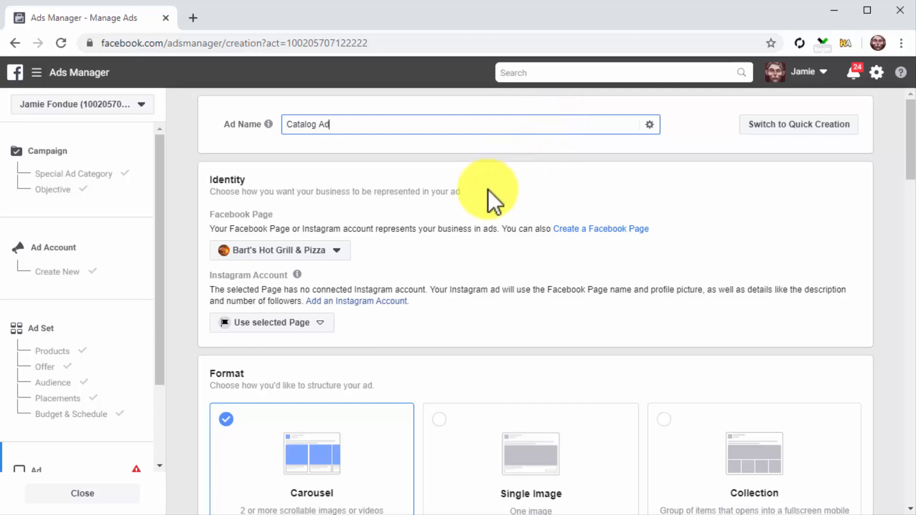
- Choose Diabetes Care Made Easy as the ad's Facebook Page and select the Carousel format
left_click(350, 258)
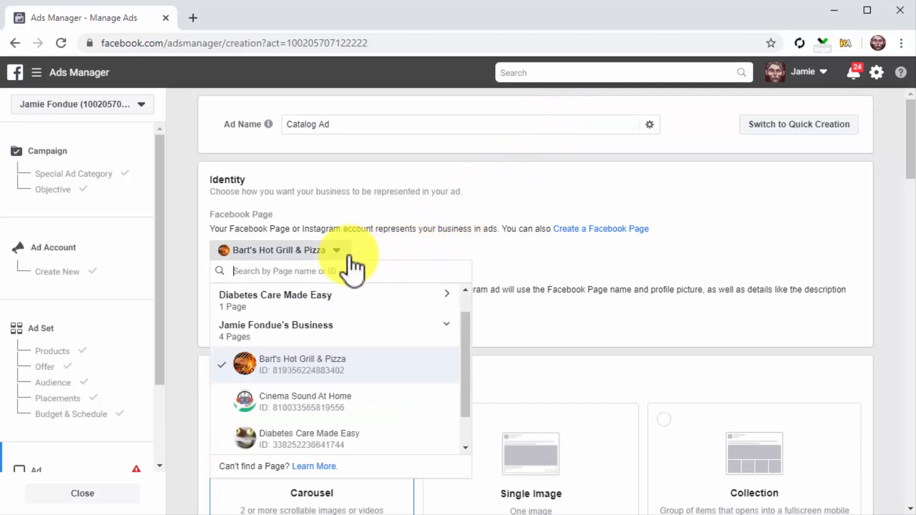
left_click(383, 438)
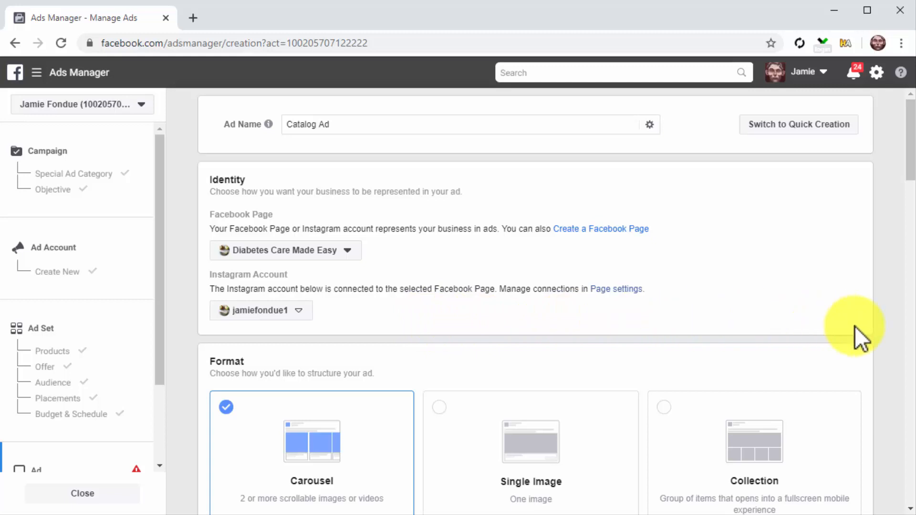
scroll(875, 326, "down", 2)
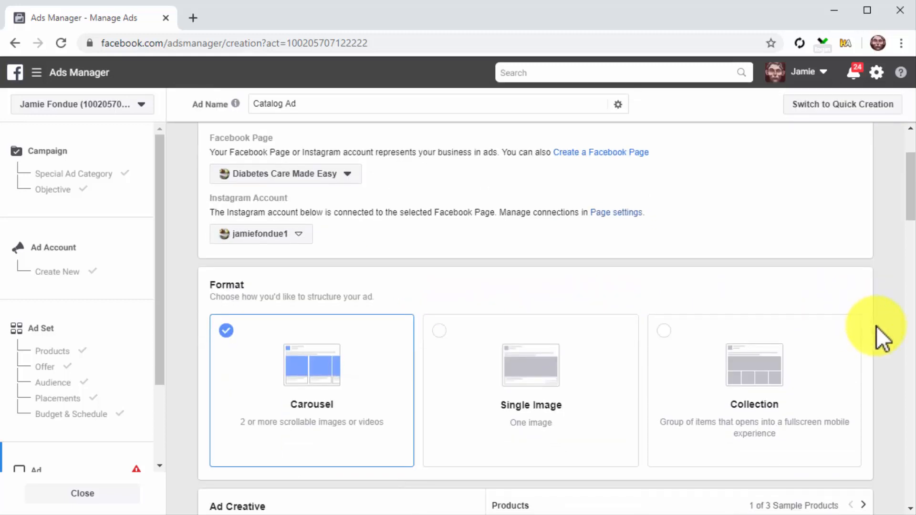
scroll(876, 325, "down", 2)
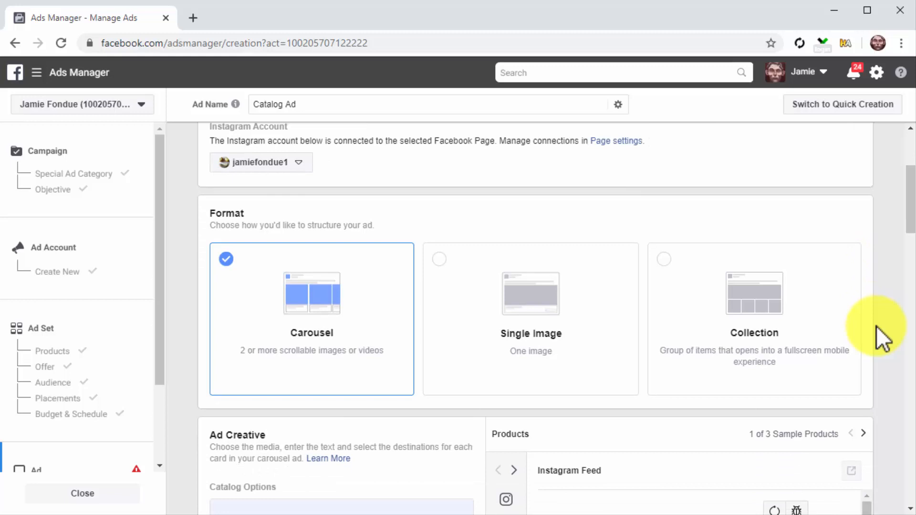
left_click(357, 329)
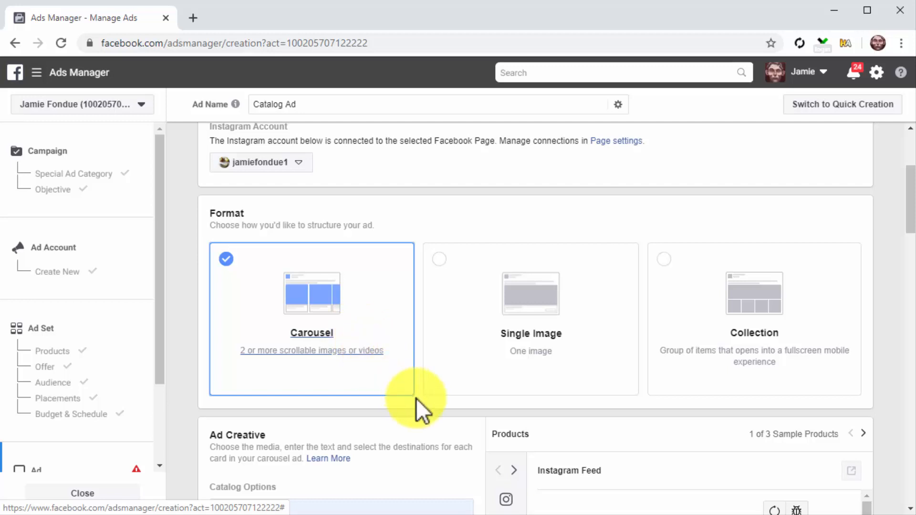
- Set the catalog option to Multiple Products and use the Slideshow creative option for the catalog cards
scroll(471, 421, "down", 1)
scroll(471, 422, "down", 3)
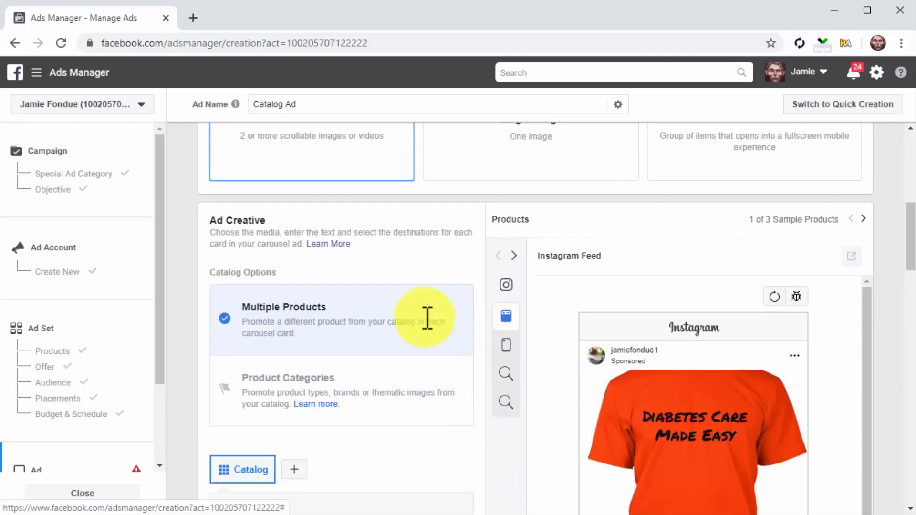
left_click(220, 319)
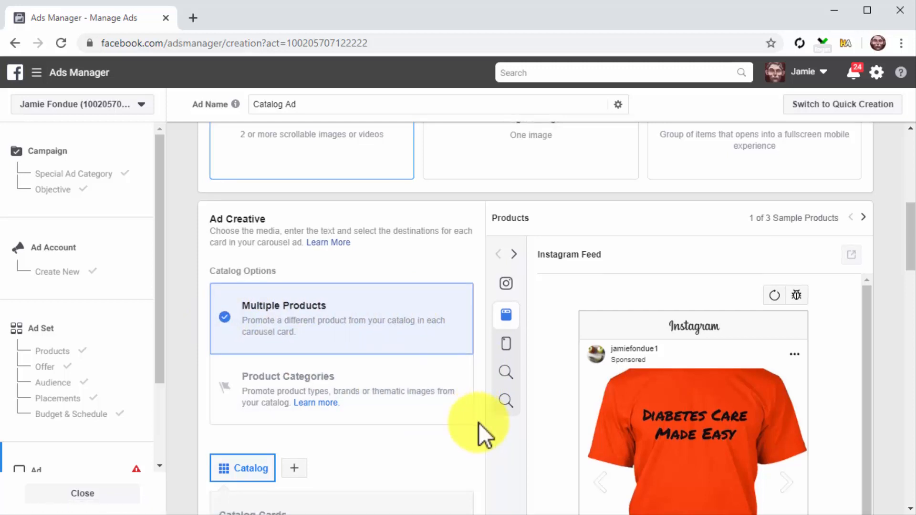
scroll(479, 423, "down", 2)
scroll(478, 422, "down", 4)
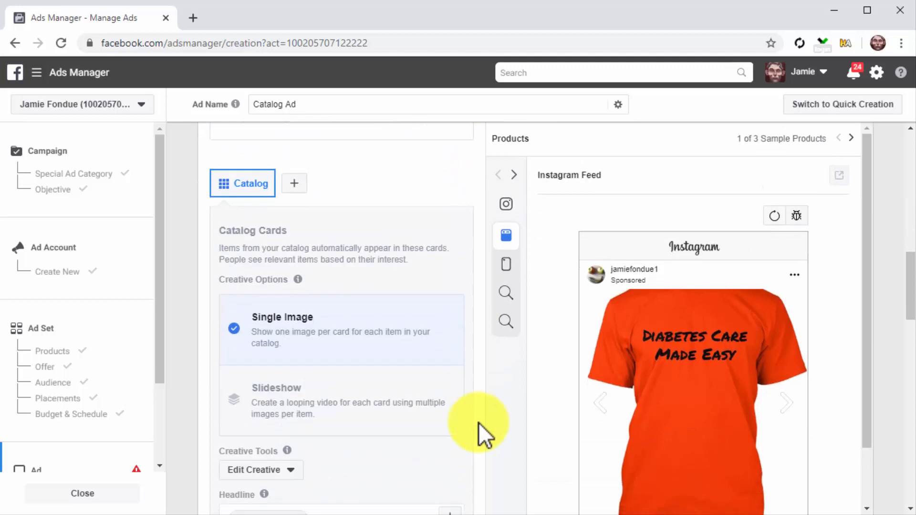
left_click(440, 405)
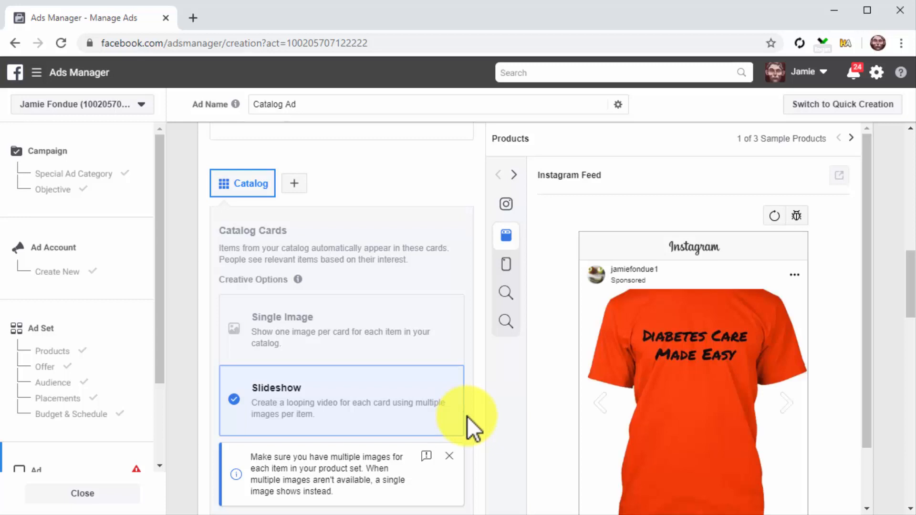
- Enter the primary text "Health-conscious clothing is finally here! Click below to shop" and set the See More URL to diabetescaremadeeasy.com/store
scroll(468, 416, "down", 5)
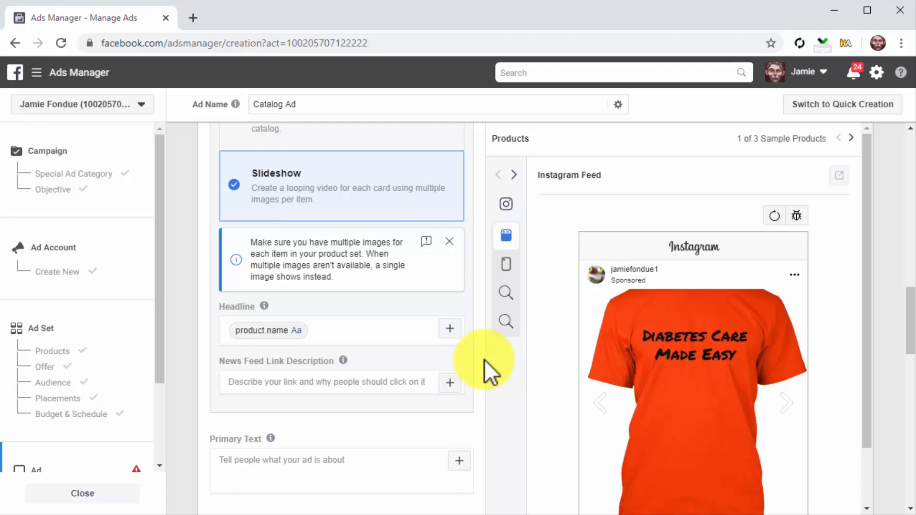
scroll(485, 360, "down", 4)
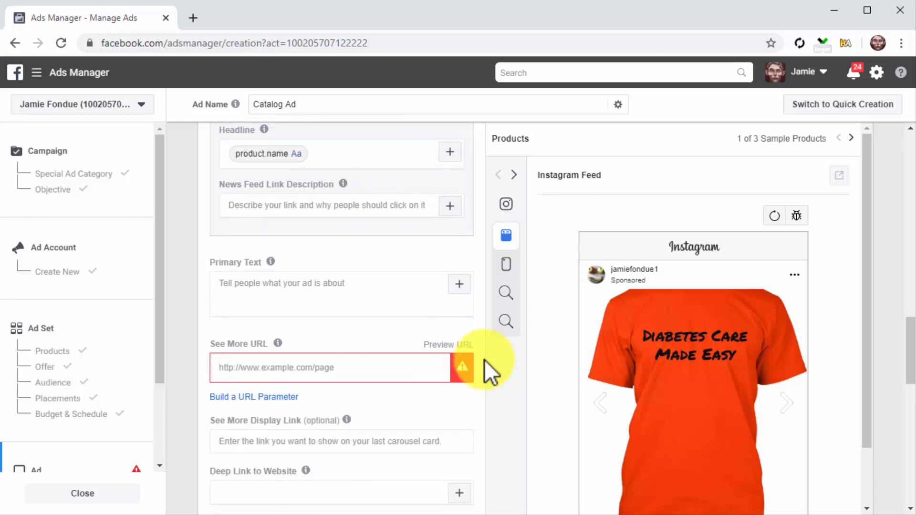
scroll(483, 353, "down", 1)
left_click(429, 253)
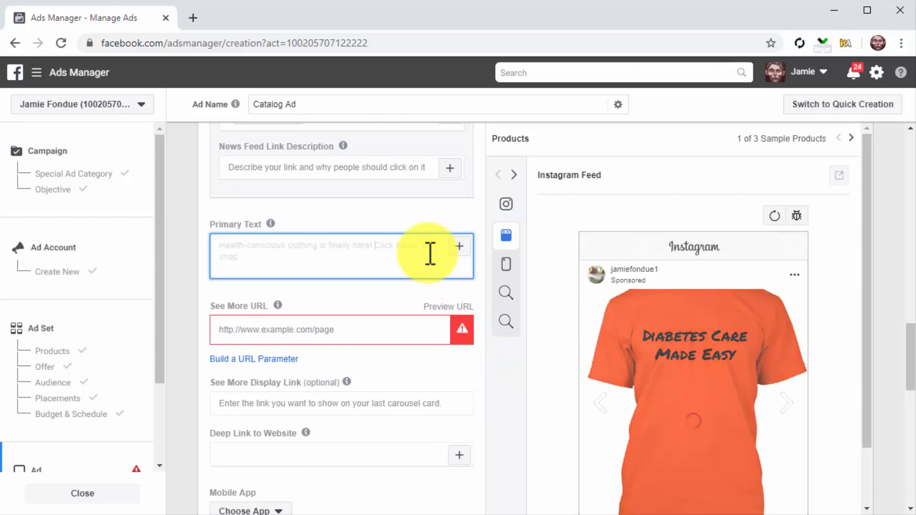
left_click(397, 337)
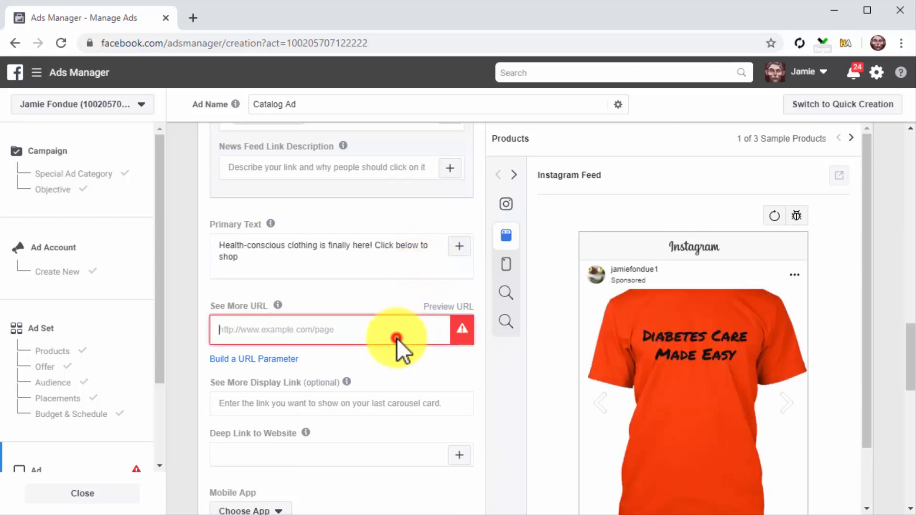
type("diabetescaremadeeasy.com/store")
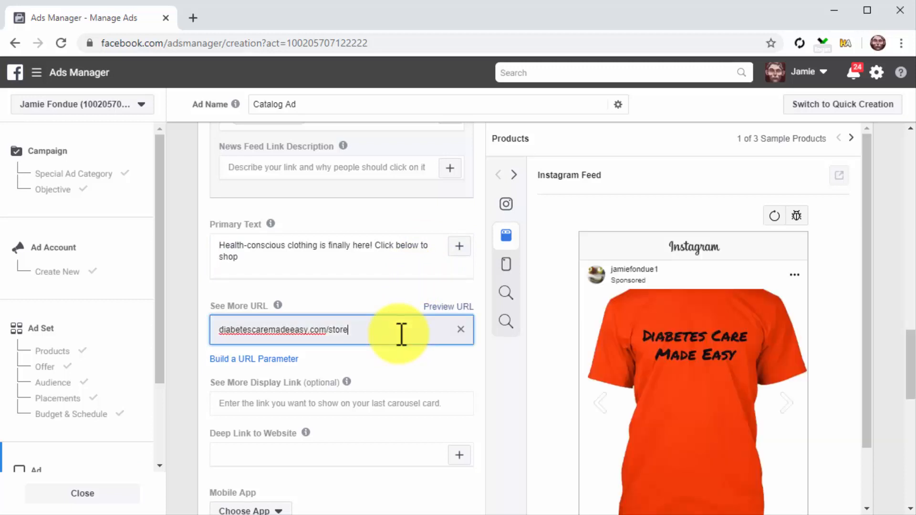
- Set the deep link destination to open in a mobile web browser
scroll(472, 410, "down", 2)
scroll(488, 425, "down", 2)
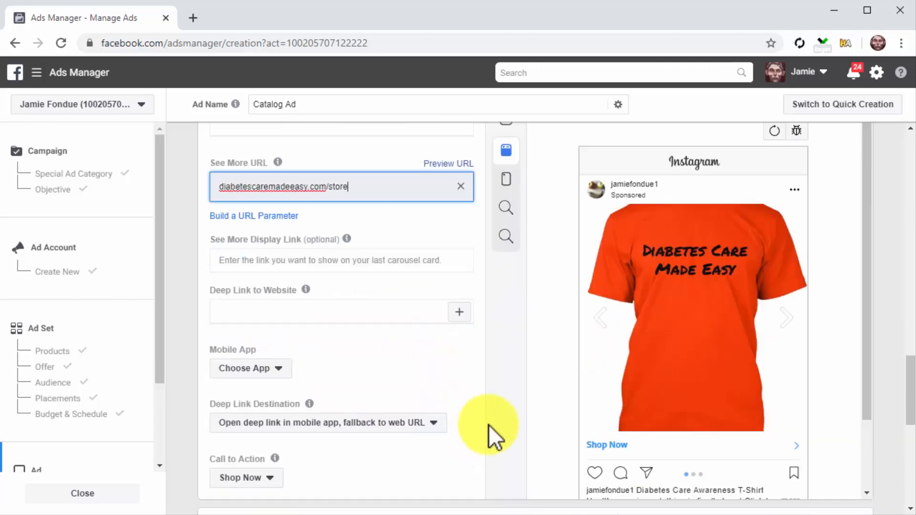
left_click(420, 424)
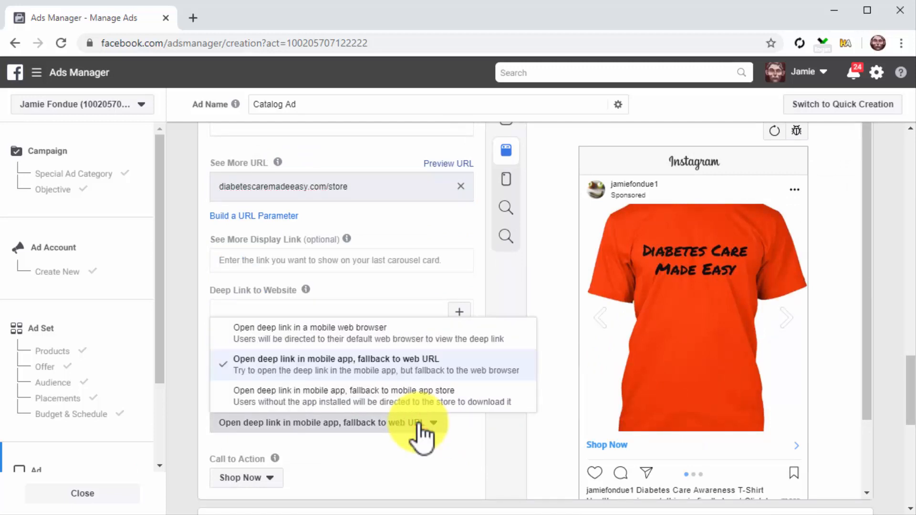
left_click(448, 334)
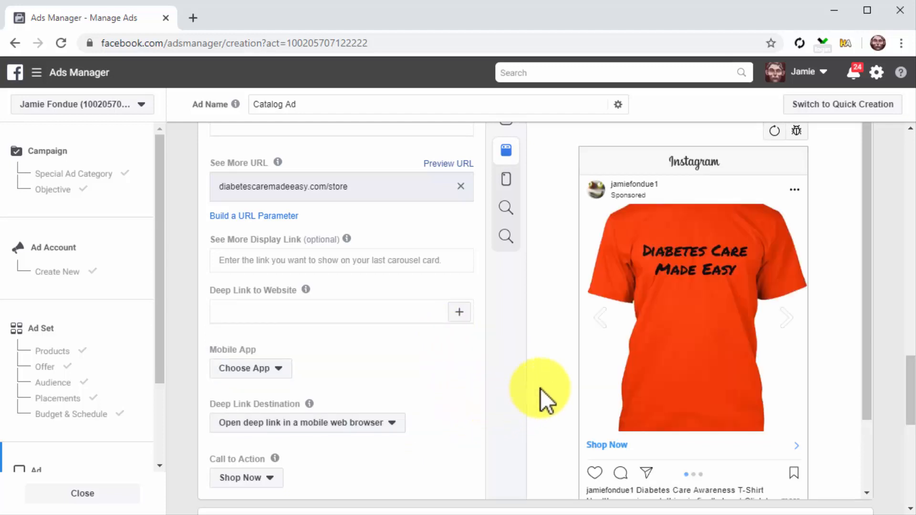
- Review the ad's full text and carousel products in the Instagram Feed preview, and check the remaining Languages and Tracking settings
scroll(539, 388, "down", 2)
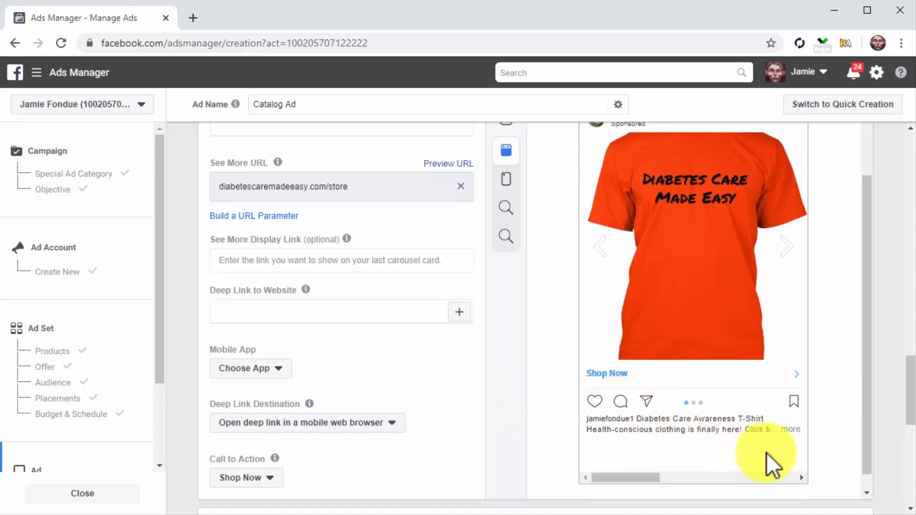
left_click(788, 431)
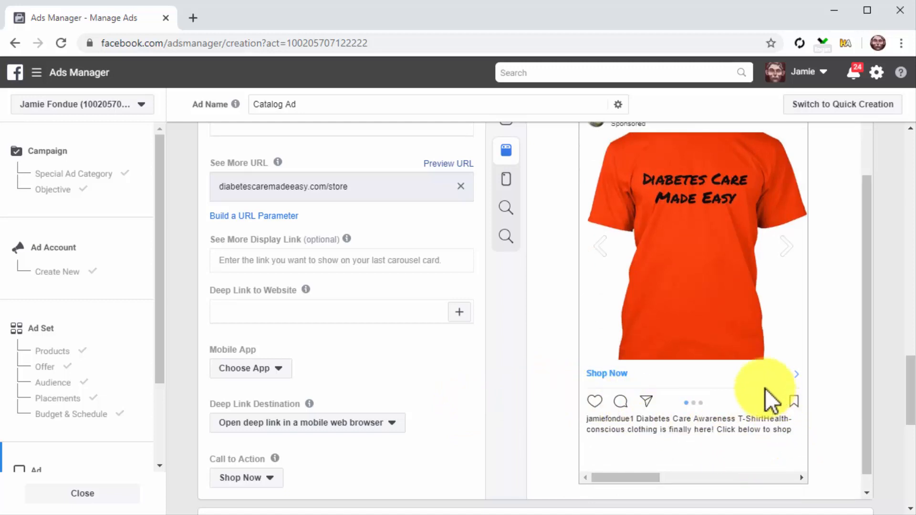
left_click(783, 246)
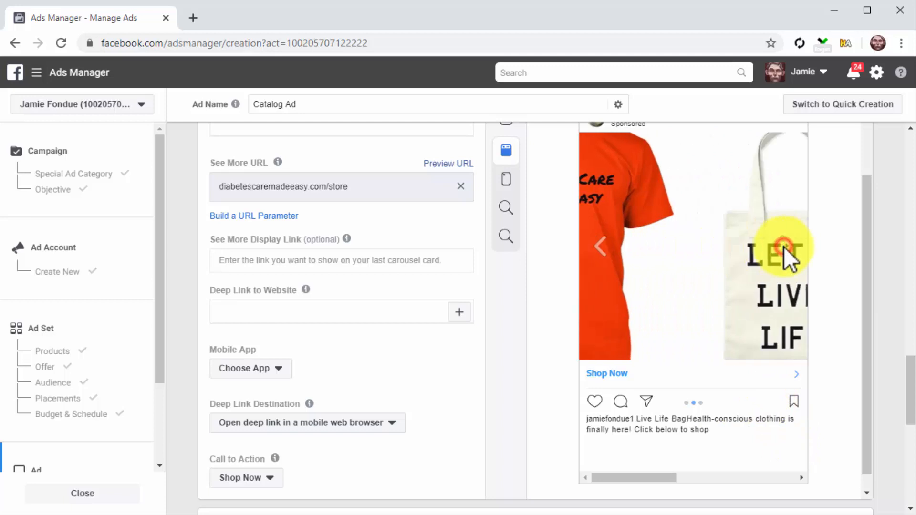
left_click(784, 247)
scroll(806, 333, "up", 2)
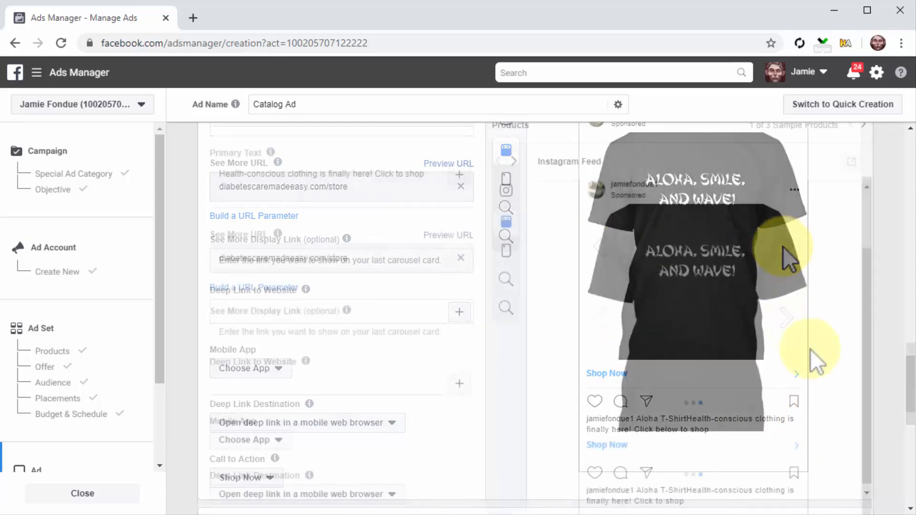
scroll(889, 457, "down", 6)
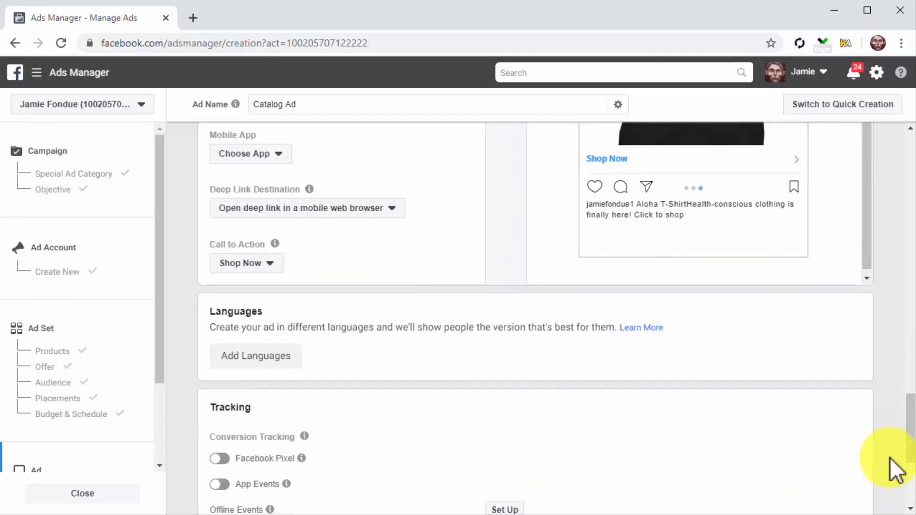
scroll(889, 457, "down", 4)
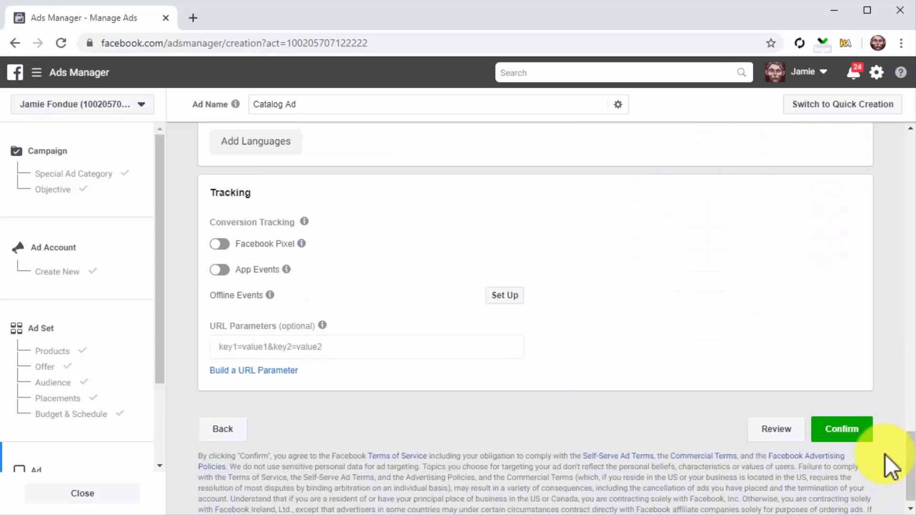